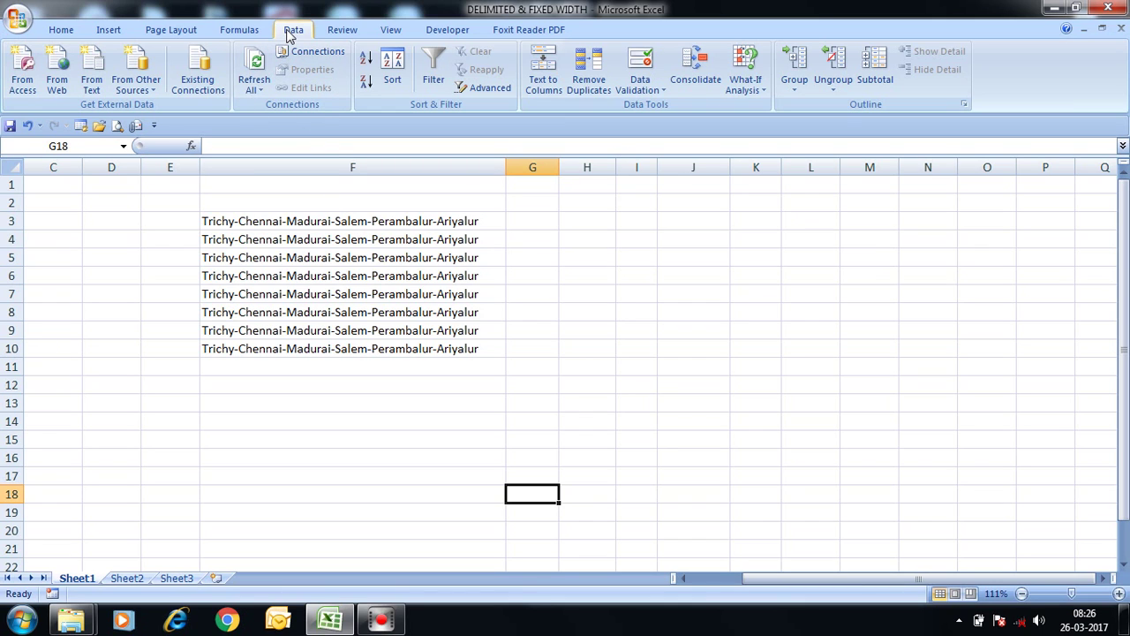
Select the F3:F10 city lists and reopen Text to Columns with Alt, D, E, keeping Delimited chosen
{"action": "left_click", "coordinate": [542, 78]}
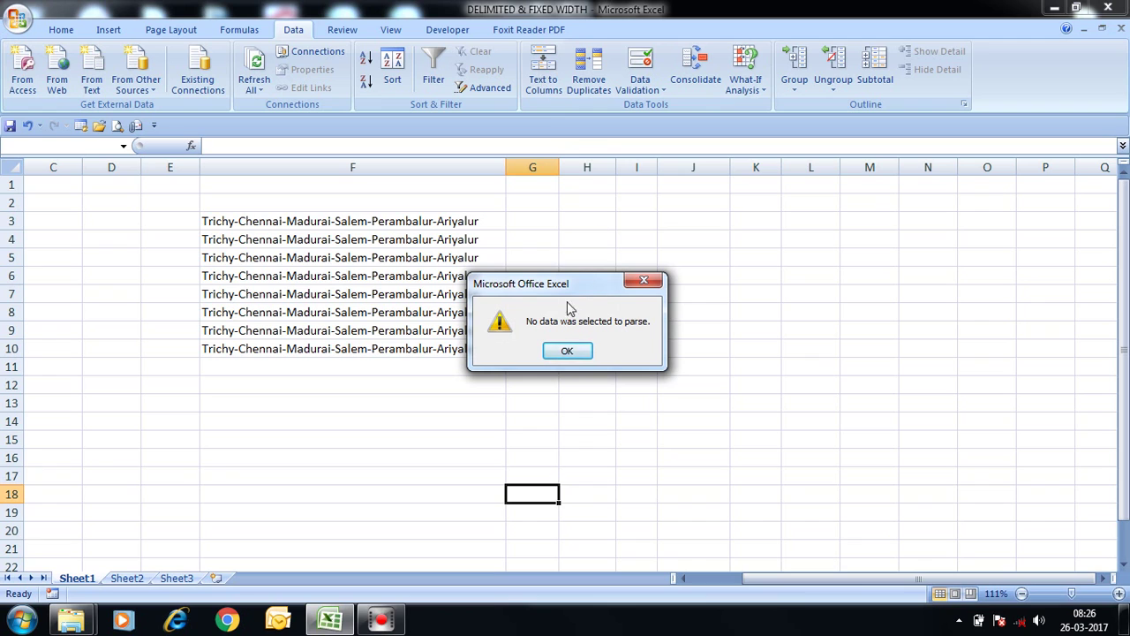
{"action": "left_click", "coordinate": [556, 350]}
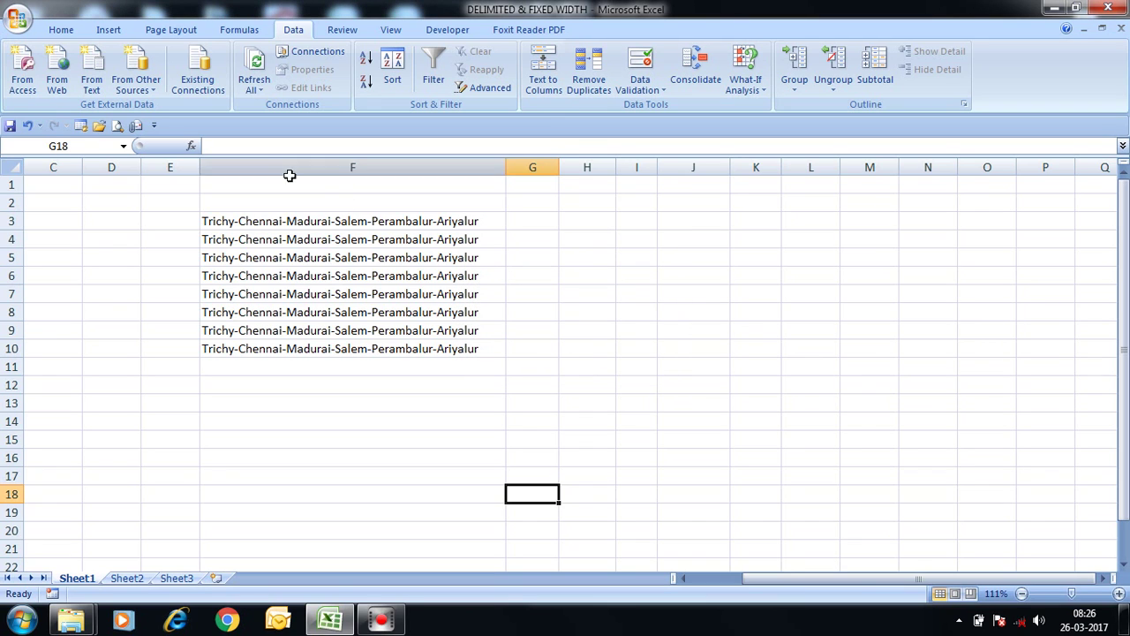
{"action": "left_click", "coordinate": [286, 222]}
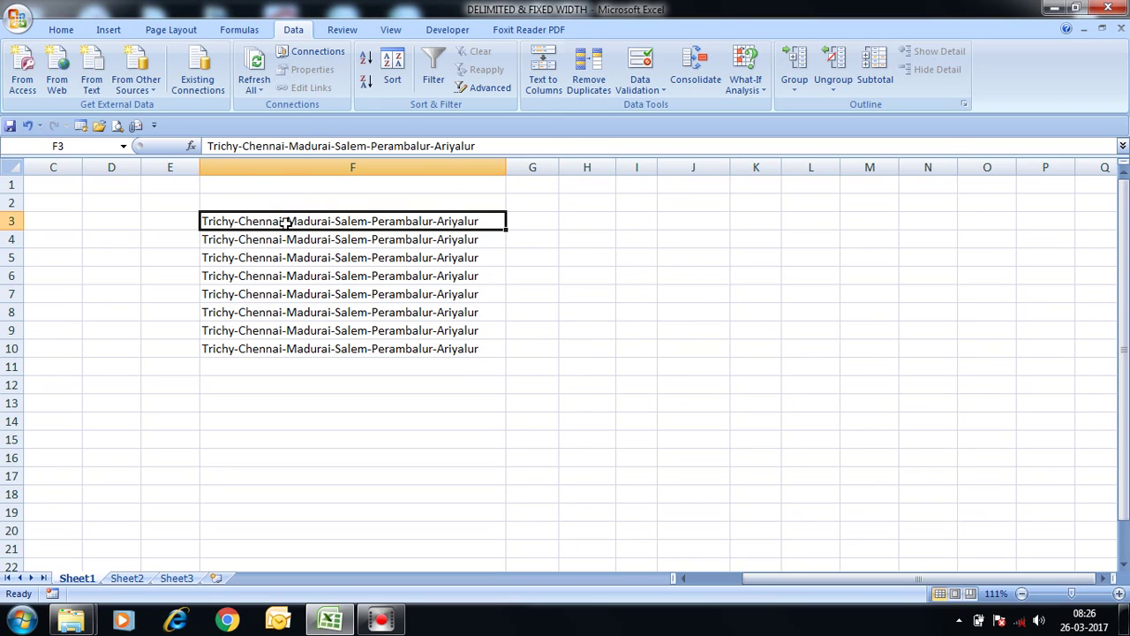
{"action": "key", "text": "ctrl+shift+Down"}
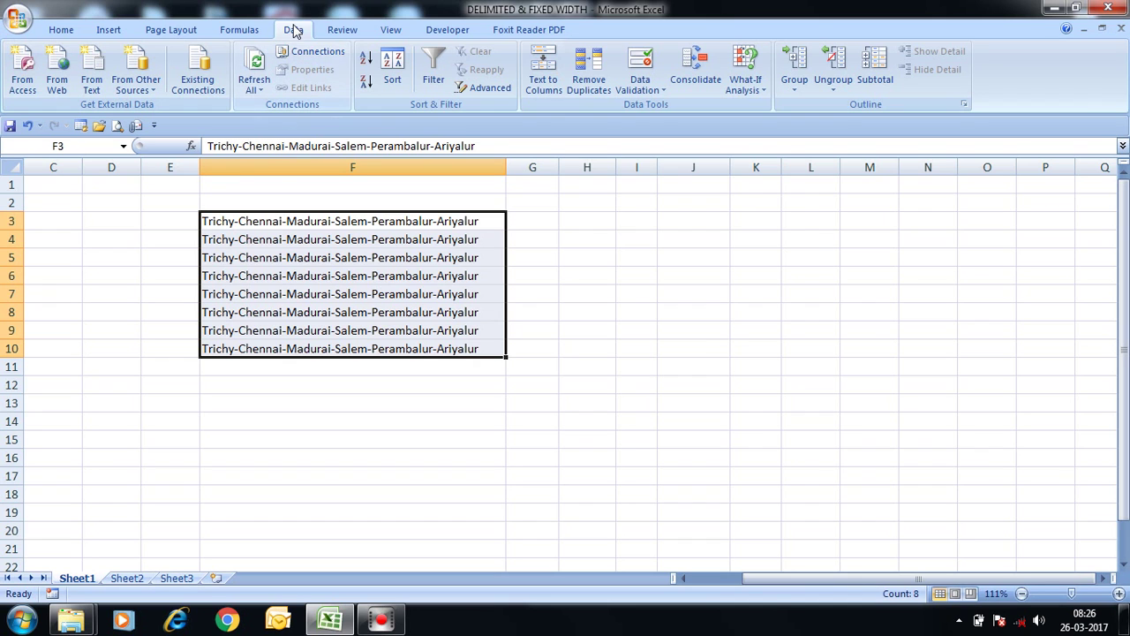
{"action": "left_click", "coordinate": [547, 86]}
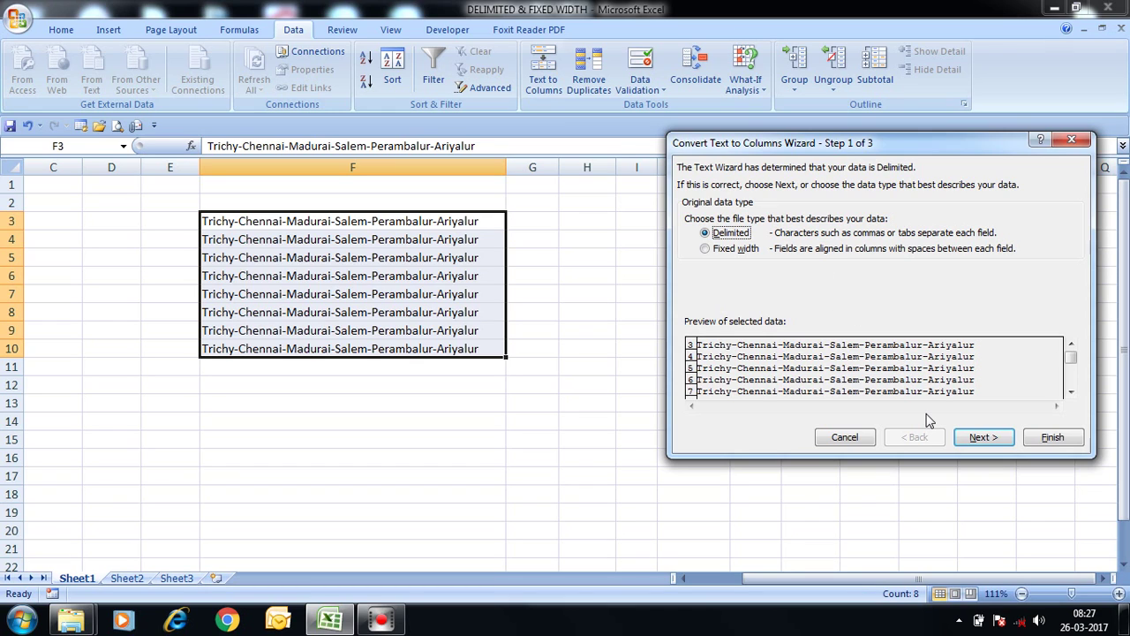
{"action": "left_click", "coordinate": [1070, 142]}
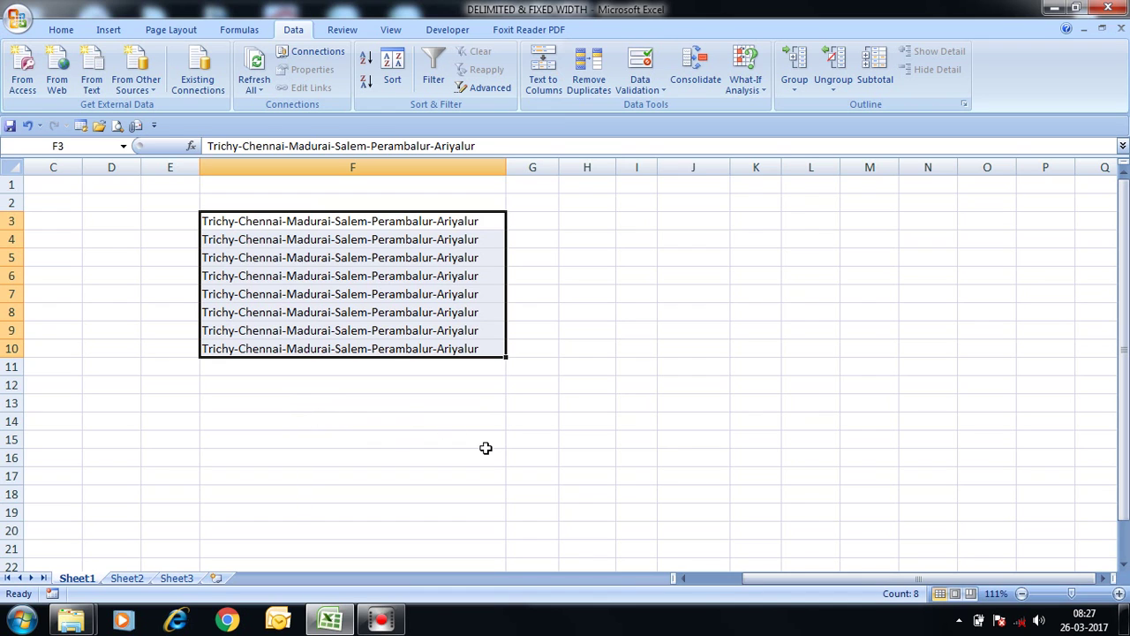
{"action": "key", "text": "alt+d"}
{"action": "key", "text": "e"}
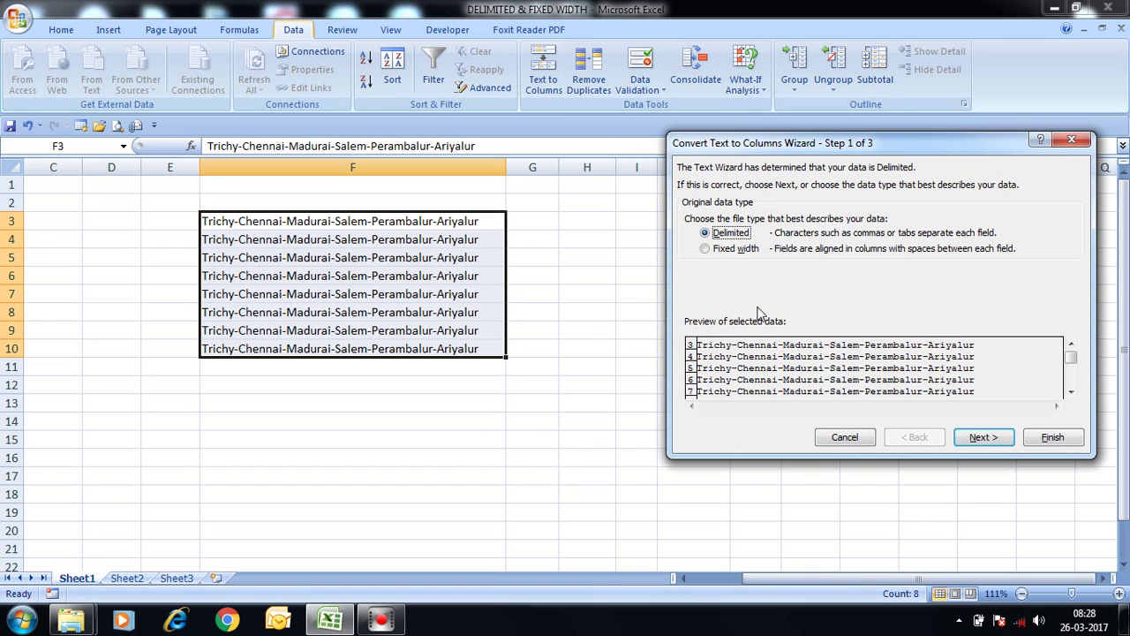
Split the F3:F10 city lists on the '-' delimiter, Trichy through Ariyalur across F to K
{"action": "left_click", "coordinate": [980, 439]}
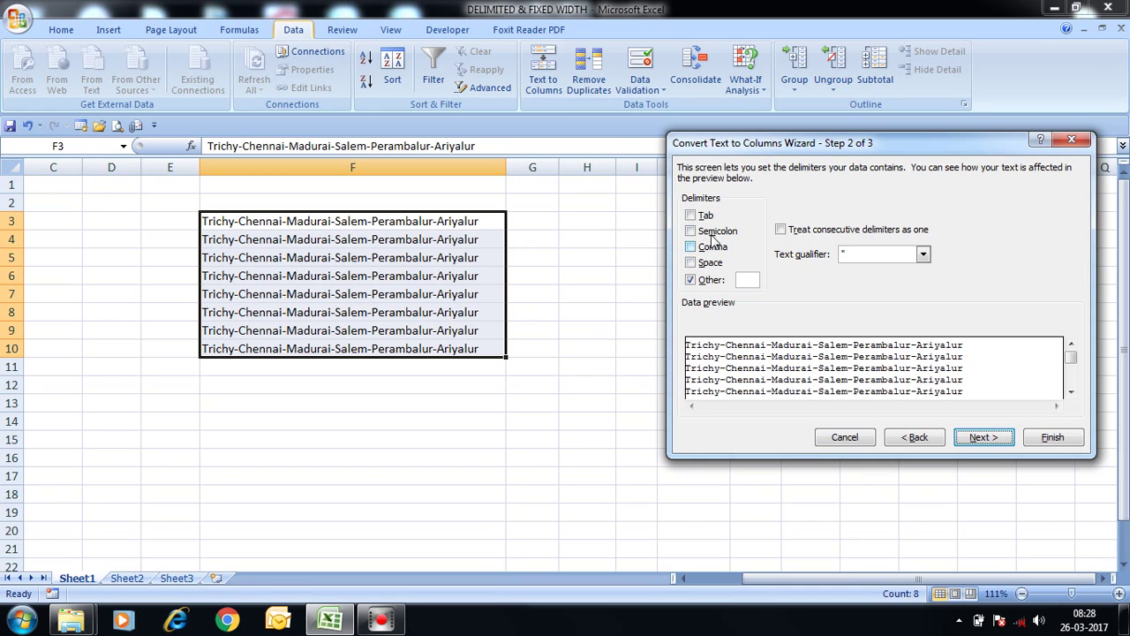
{"action": "left_click", "coordinate": [690, 280]}
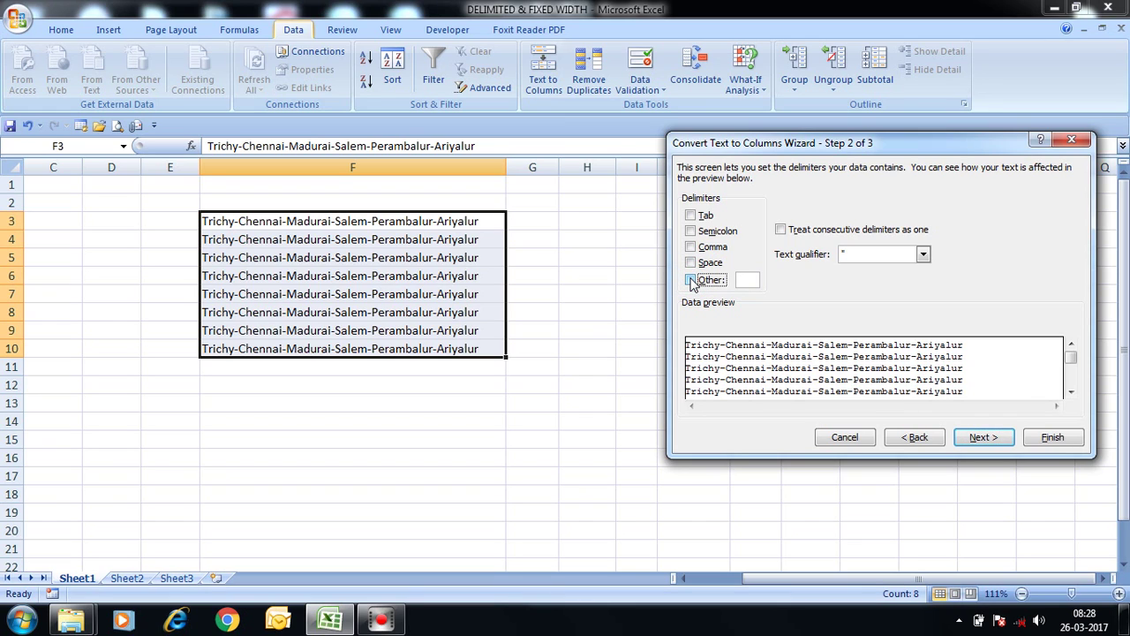
{"action": "left_click", "coordinate": [692, 281]}
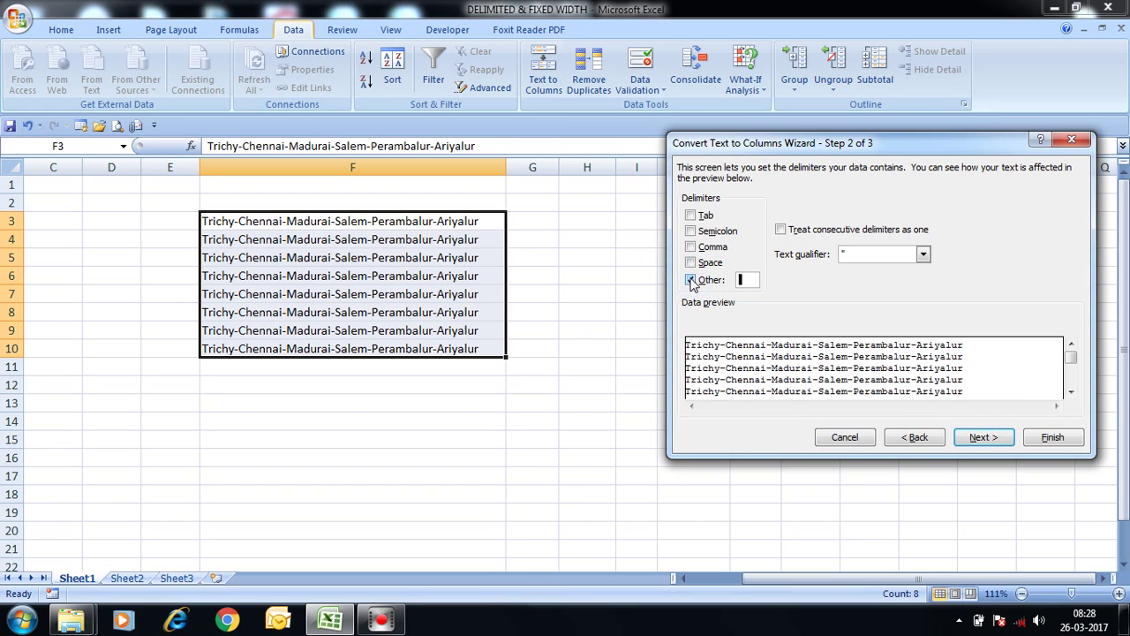
{"action": "left_click", "coordinate": [752, 280]}
{"action": "type", "text": "-"}
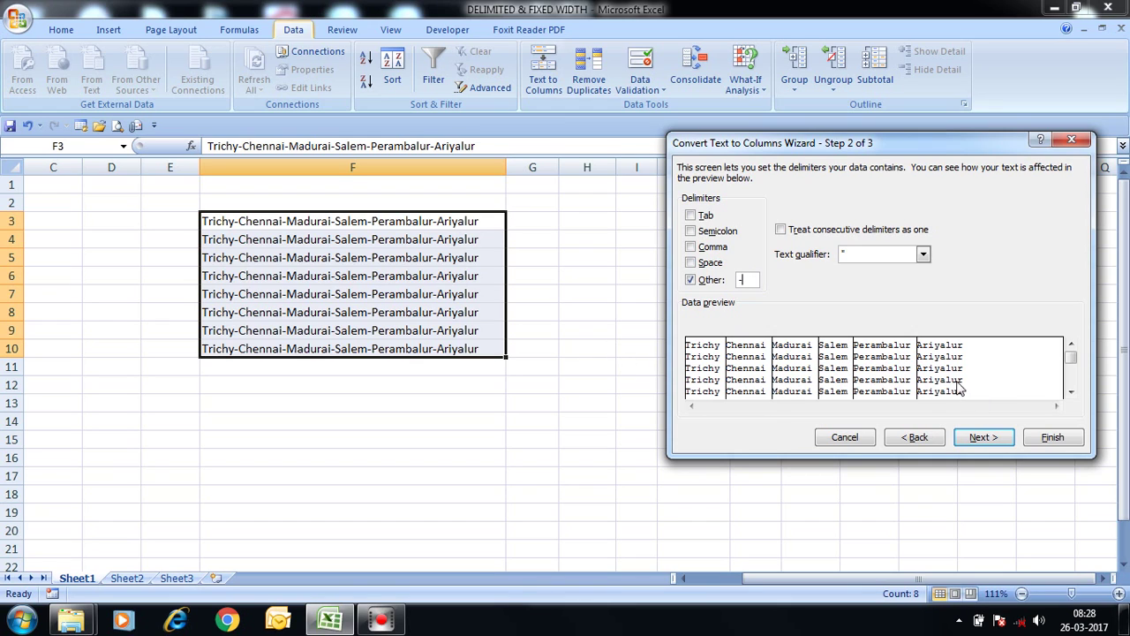
{"action": "left_click", "coordinate": [981, 438]}
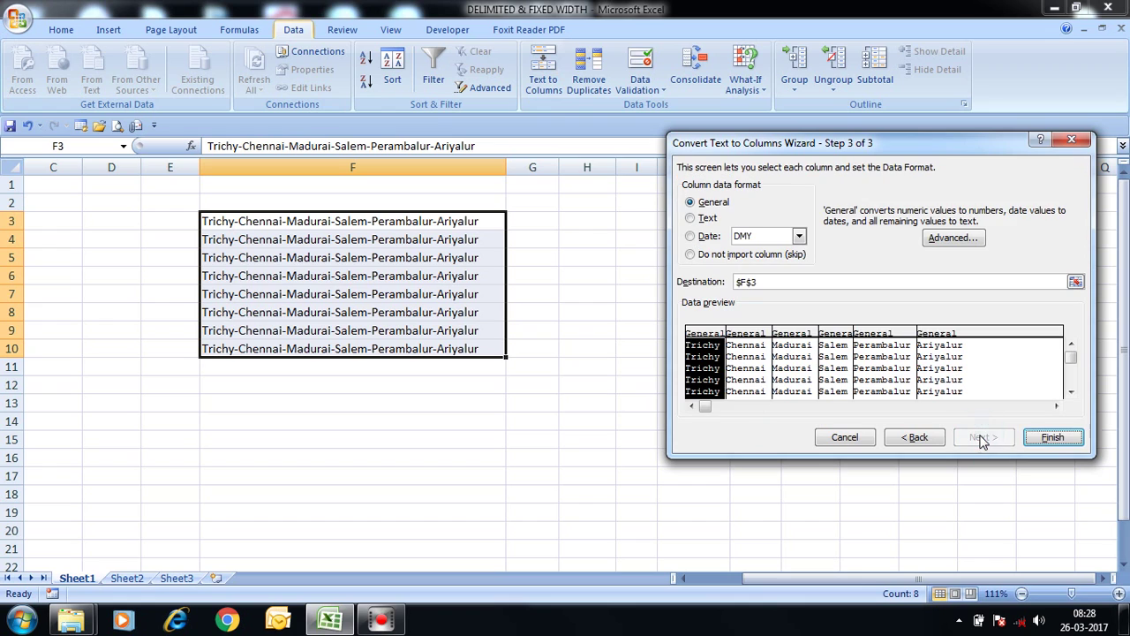
{"action": "left_click", "coordinate": [1049, 441]}
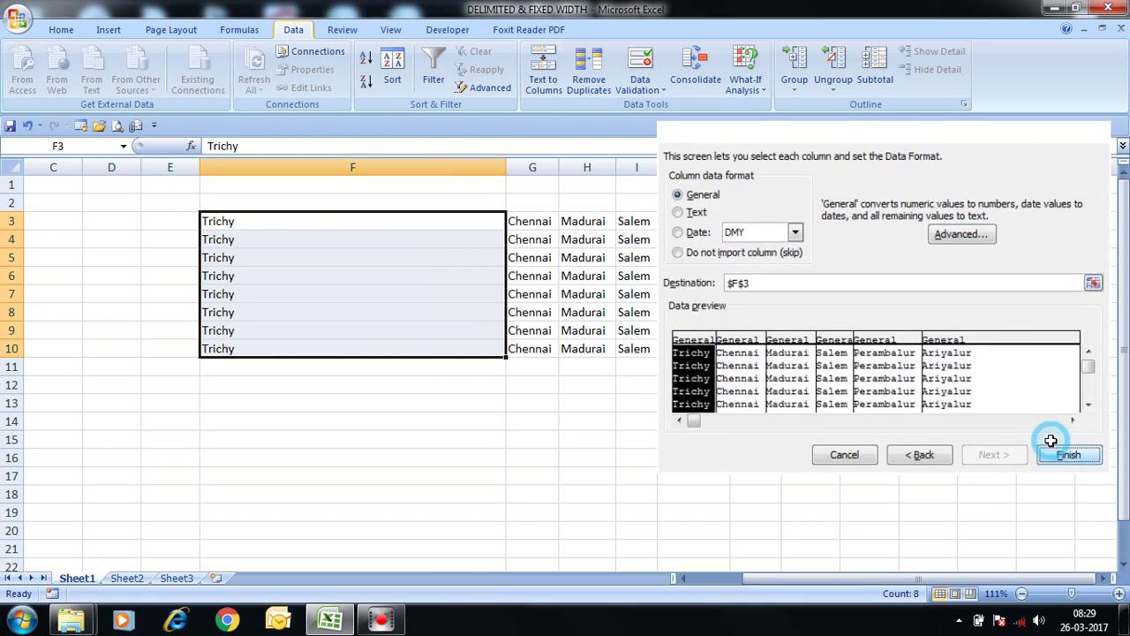
Undo the hyphen split with Ctrl+Z, restoring the eight whole city lists in column F
{"action": "left_click", "coordinate": [538, 199]}
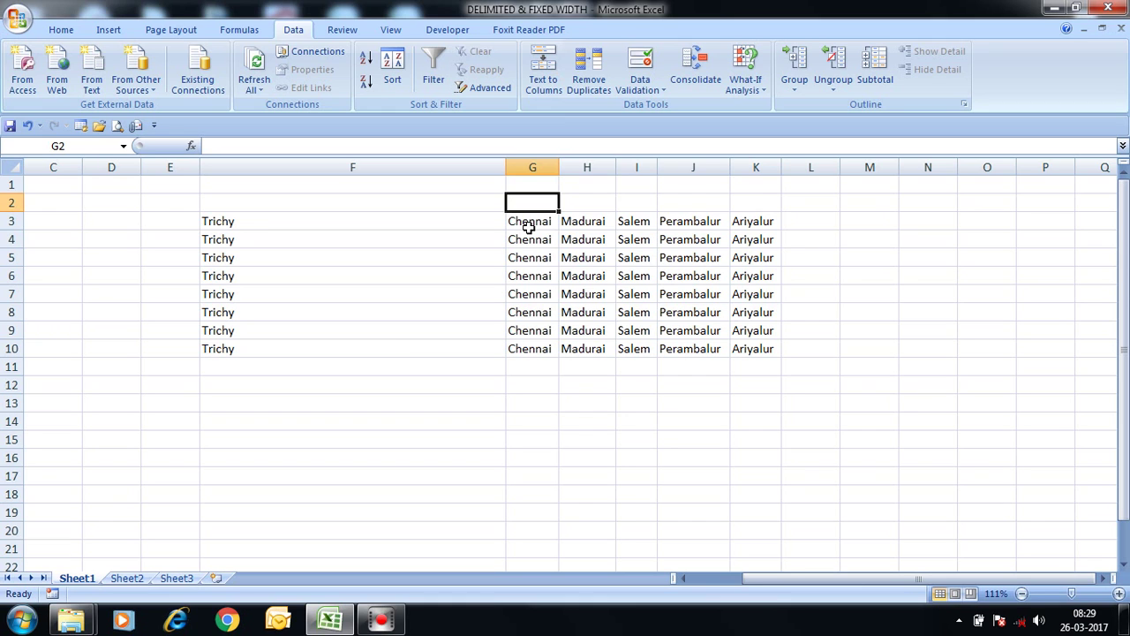
{"action": "left_click", "coordinate": [461, 292]}
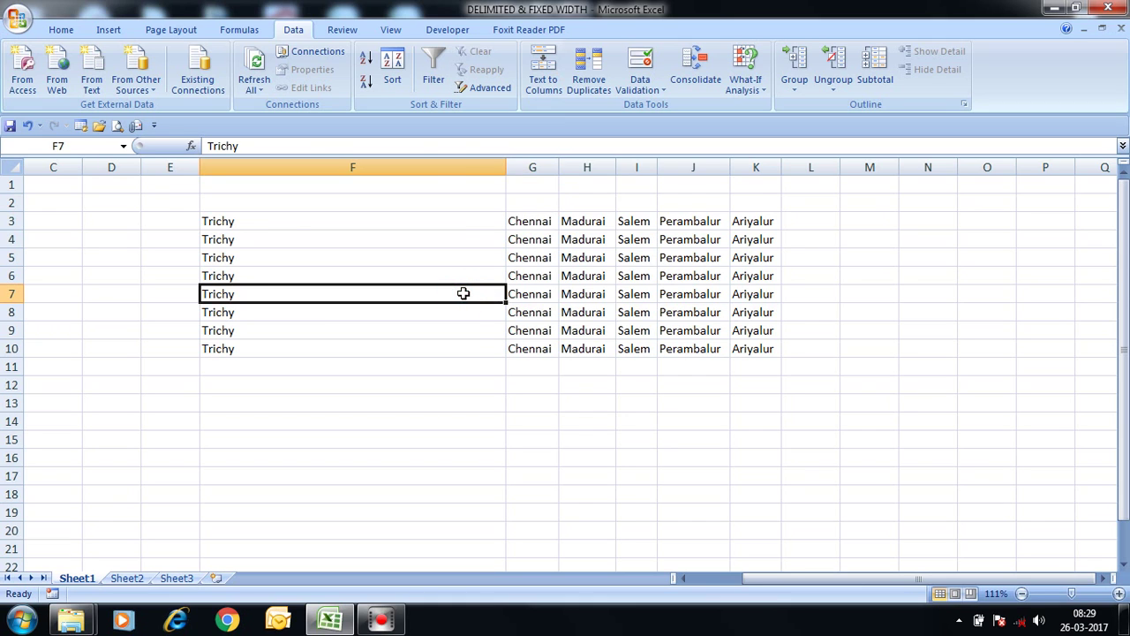
{"action": "key", "text": "ctrl+z"}
{"action": "key", "text": "ctrl+z"}
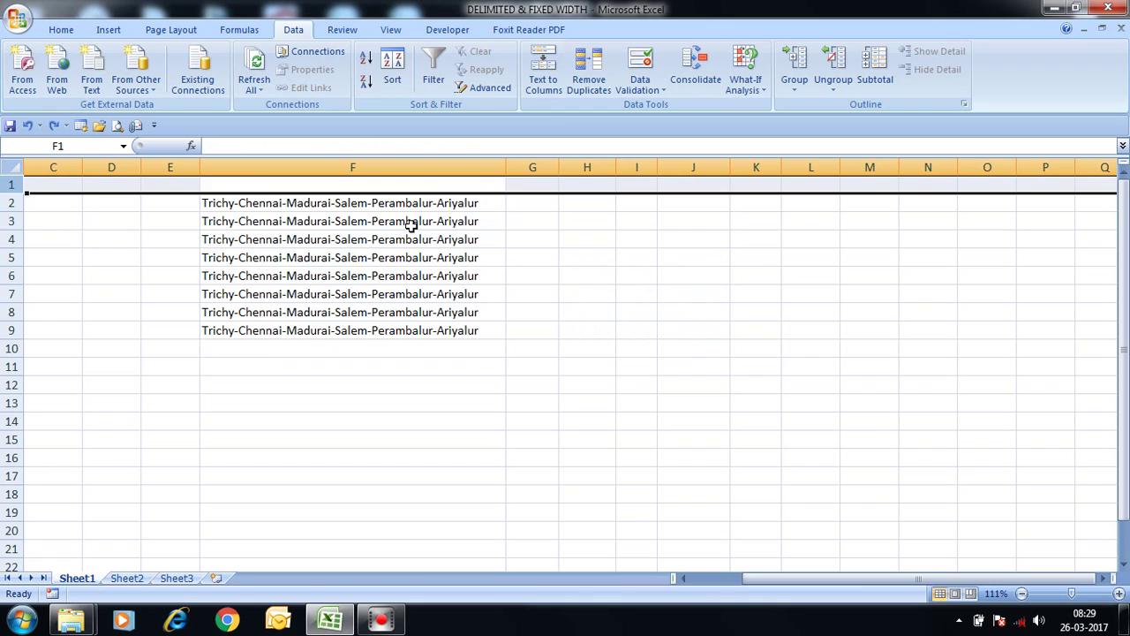
Replace all hyphens in F2:F9 with @ using Replace All (40 replacements)
{"action": "left_click", "coordinate": [408, 222]}
{"action": "left_click", "coordinate": [290, 202]}
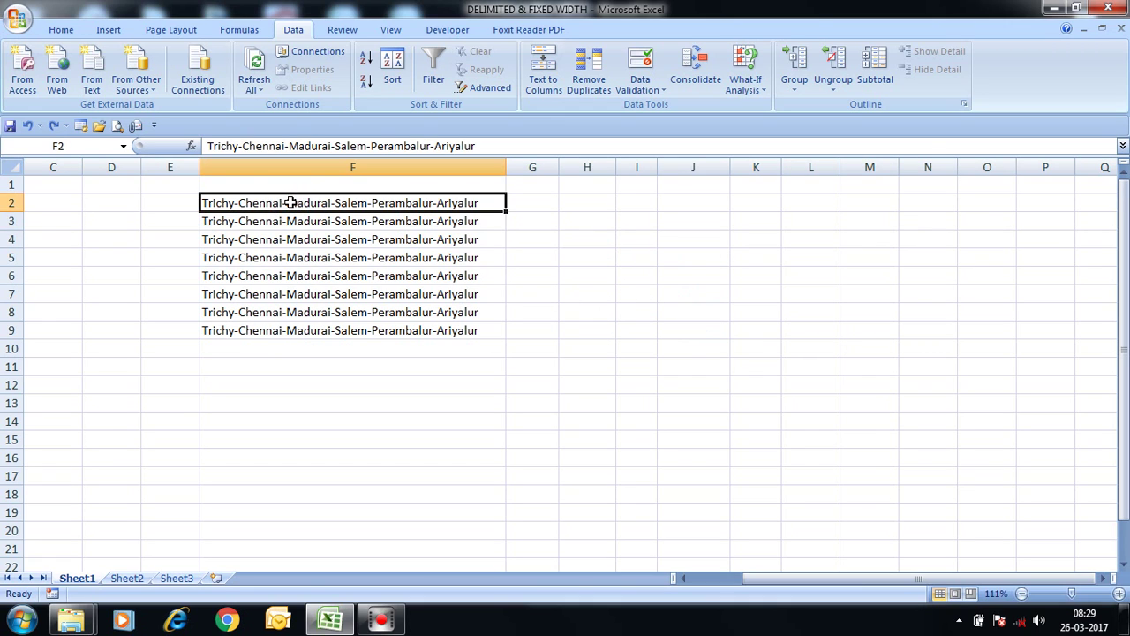
{"action": "key", "text": "ctrl+shift+Down"}
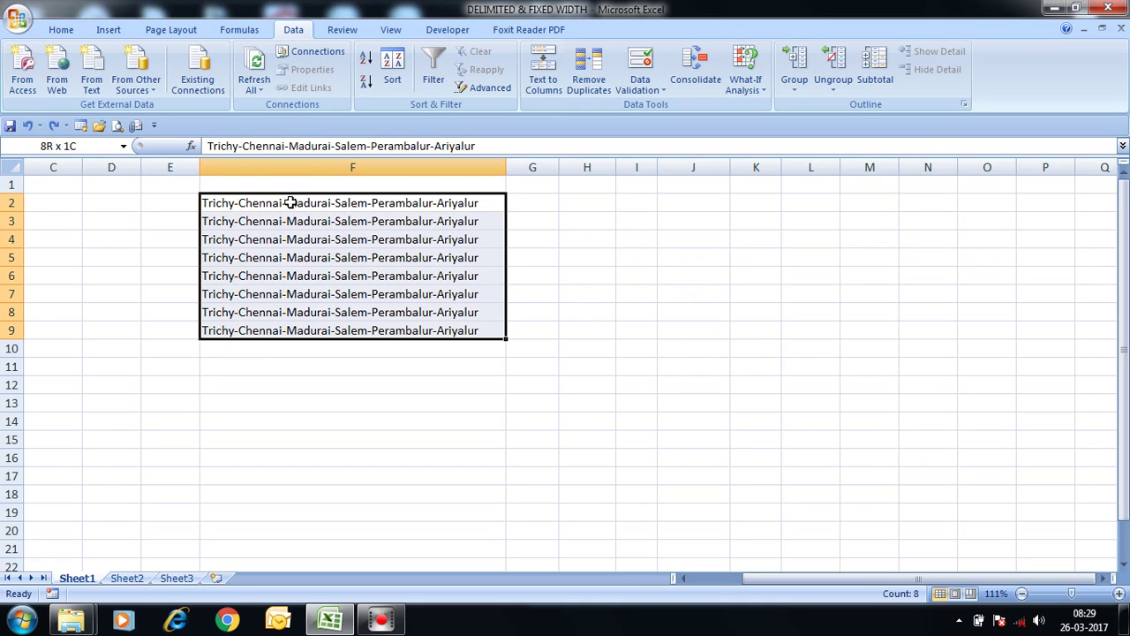
{"action": "key", "text": "ctrl+h"}
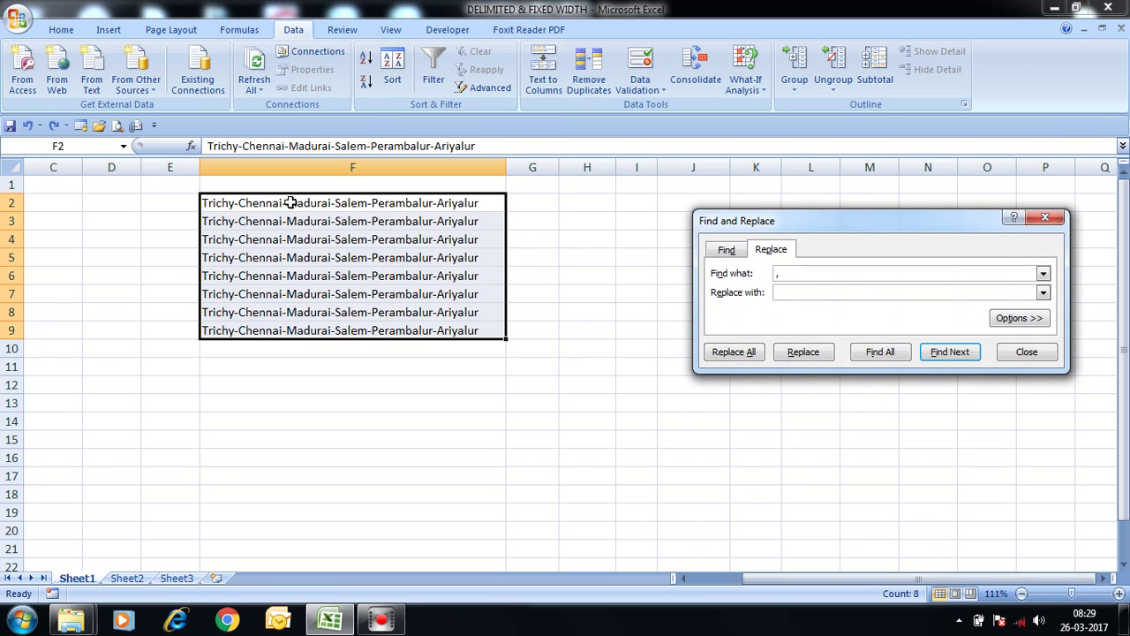
{"action": "type", "text": "-"}
{"action": "type", "text": "@"}
{"action": "key", "text": "alt+a"}
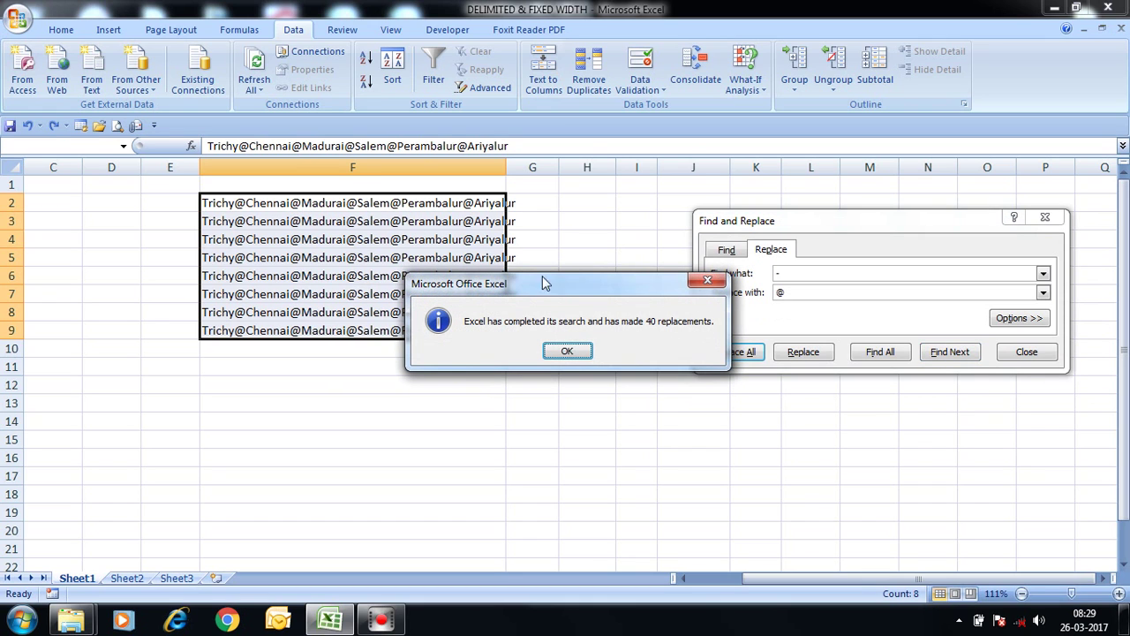
{"action": "left_click", "coordinate": [565, 350]}
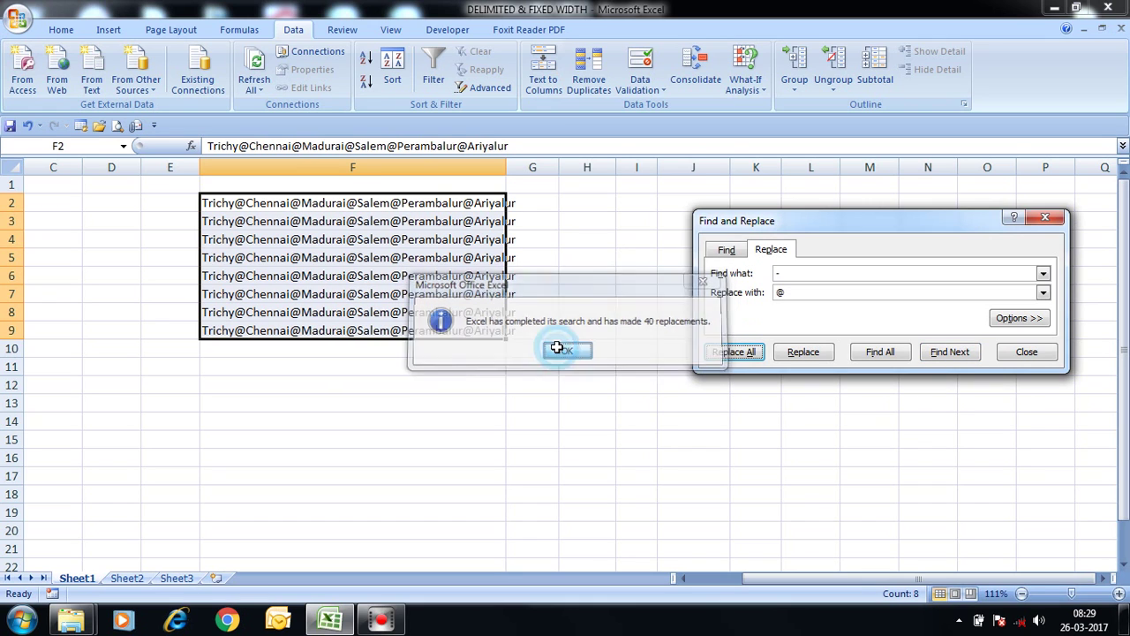
{"action": "left_click", "coordinate": [1022, 351]}
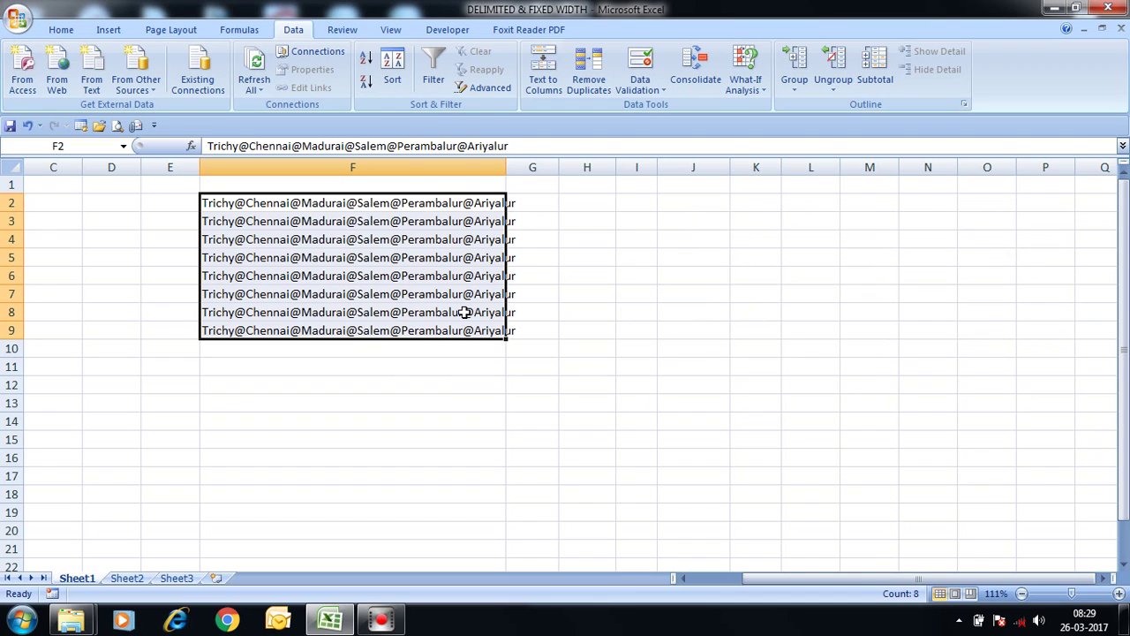
{"action": "key", "text": "alt+d"}
Split the F2:F9 lists on the '@' delimiter into columns F through K
{"action": "key", "text": "e"}
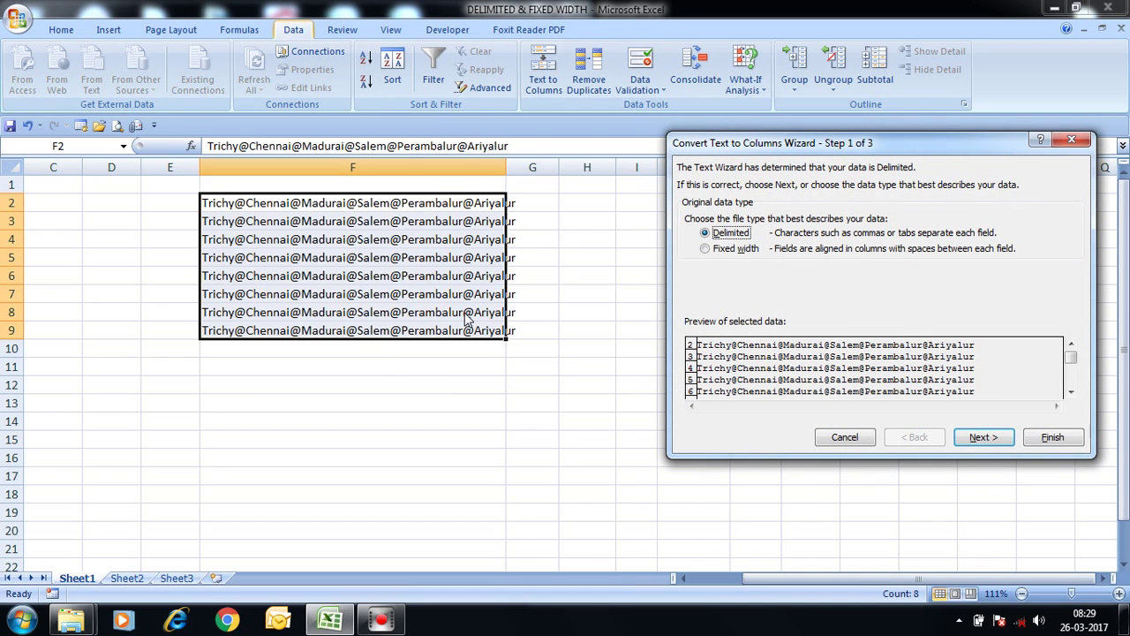
{"action": "left_click", "coordinate": [994, 446]}
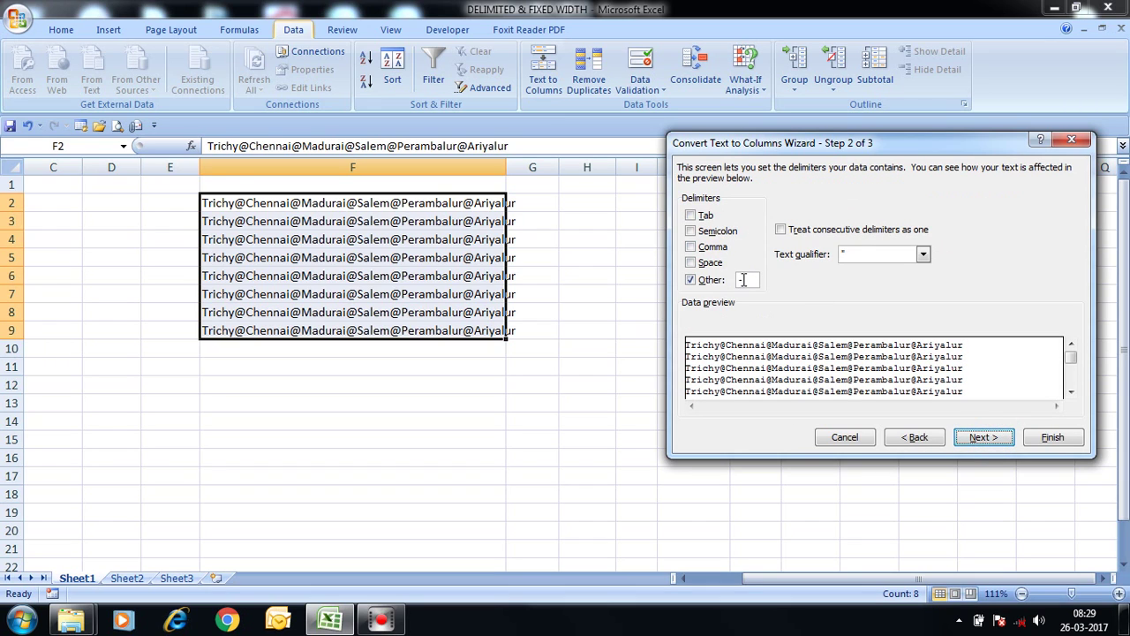
{"action": "left_click", "coordinate": [743, 279]}
{"action": "type", "text": "@"}
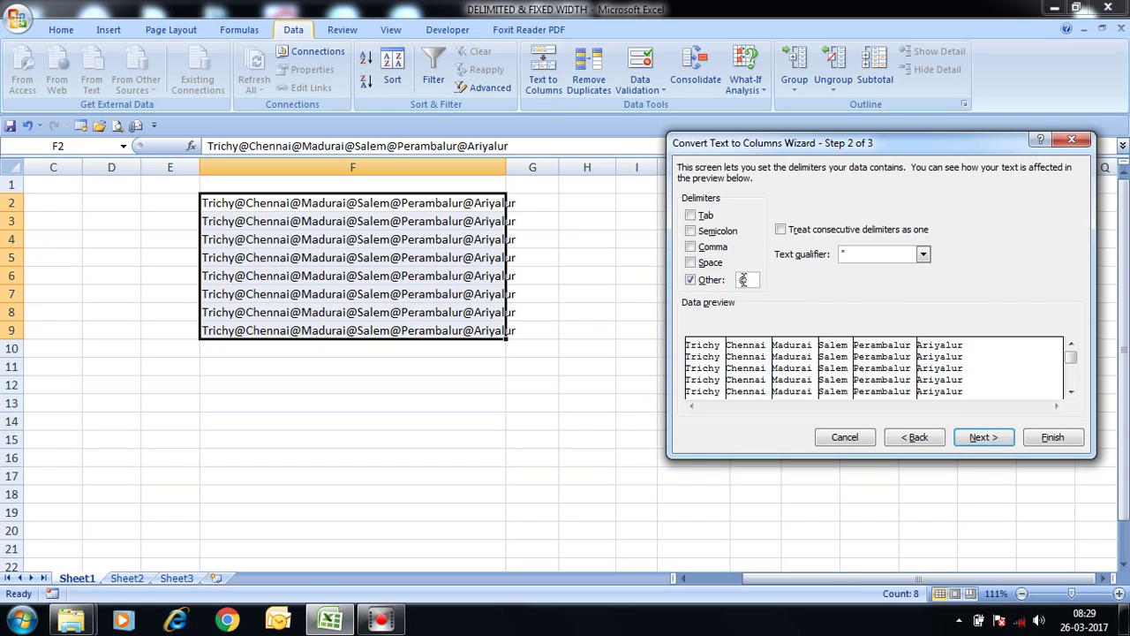
{"action": "left_click", "coordinate": [981, 437]}
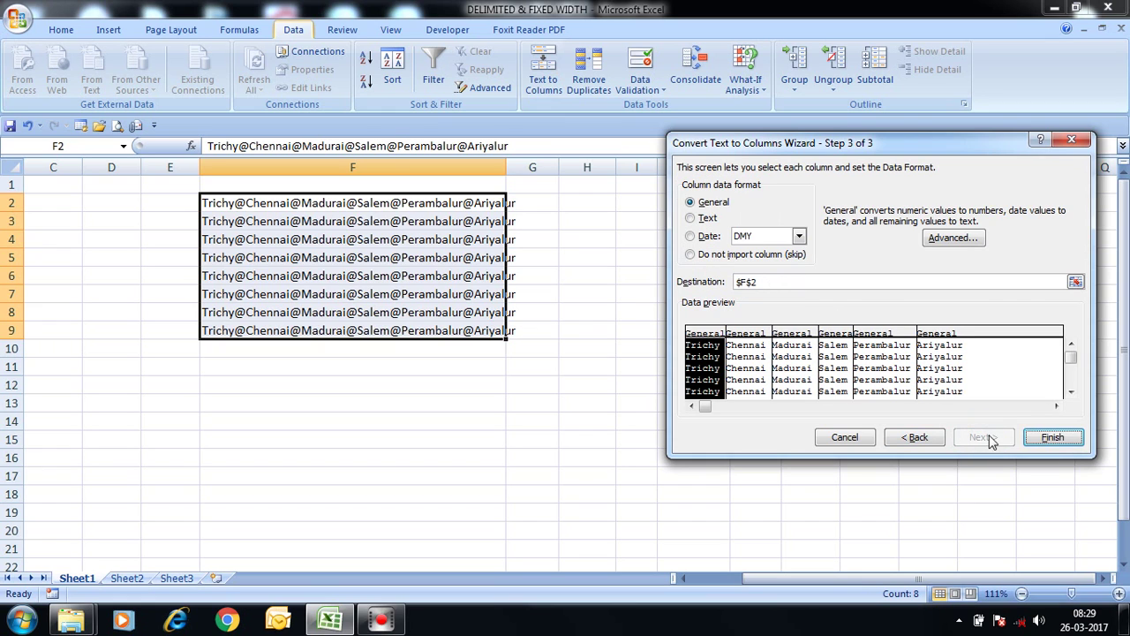
{"action": "left_click", "coordinate": [1050, 437]}
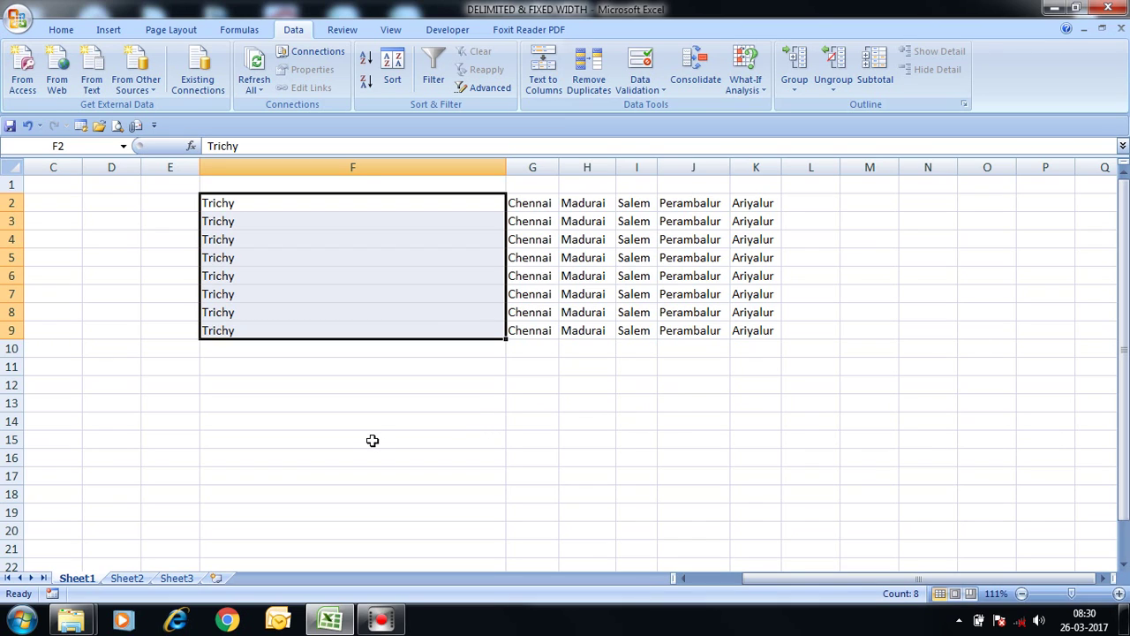
On Sheet2, select B2:B9 and open Text to Columns with Fixed width detected
{"action": "left_click", "coordinate": [127, 577]}
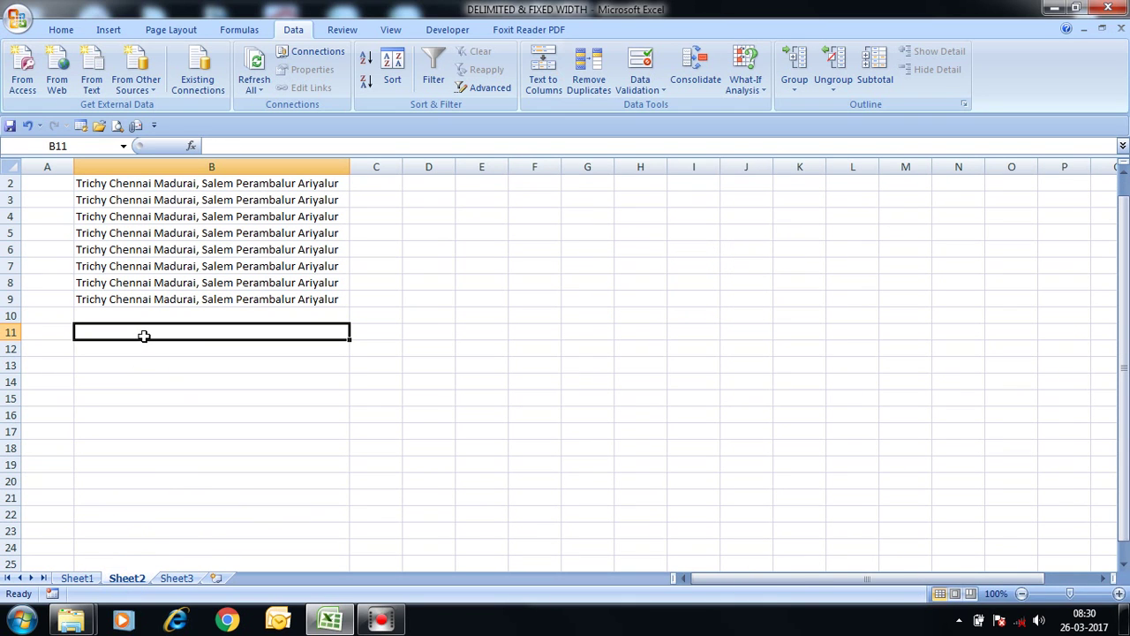
{"action": "left_click", "coordinate": [81, 578]}
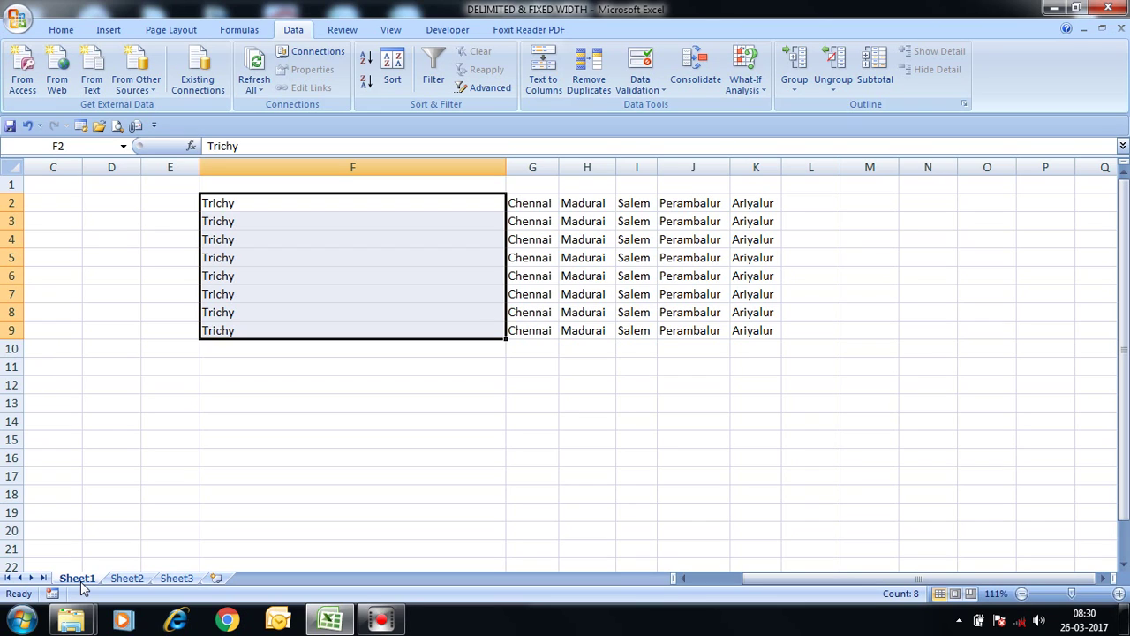
{"action": "left_click", "coordinate": [136, 583]}
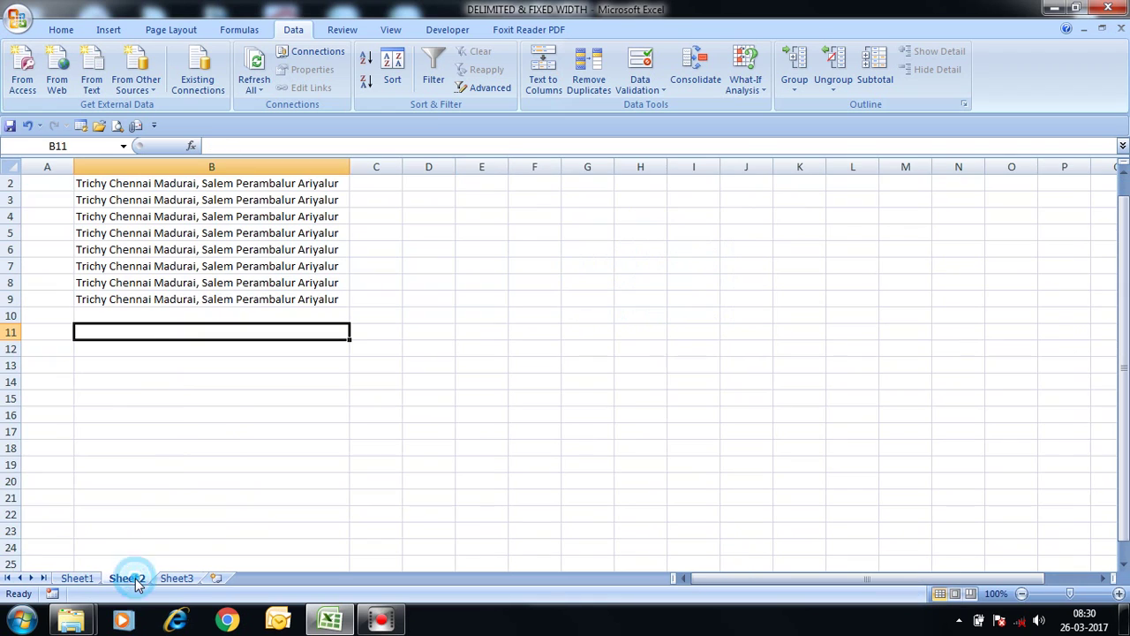
{"action": "left_click", "coordinate": [131, 184]}
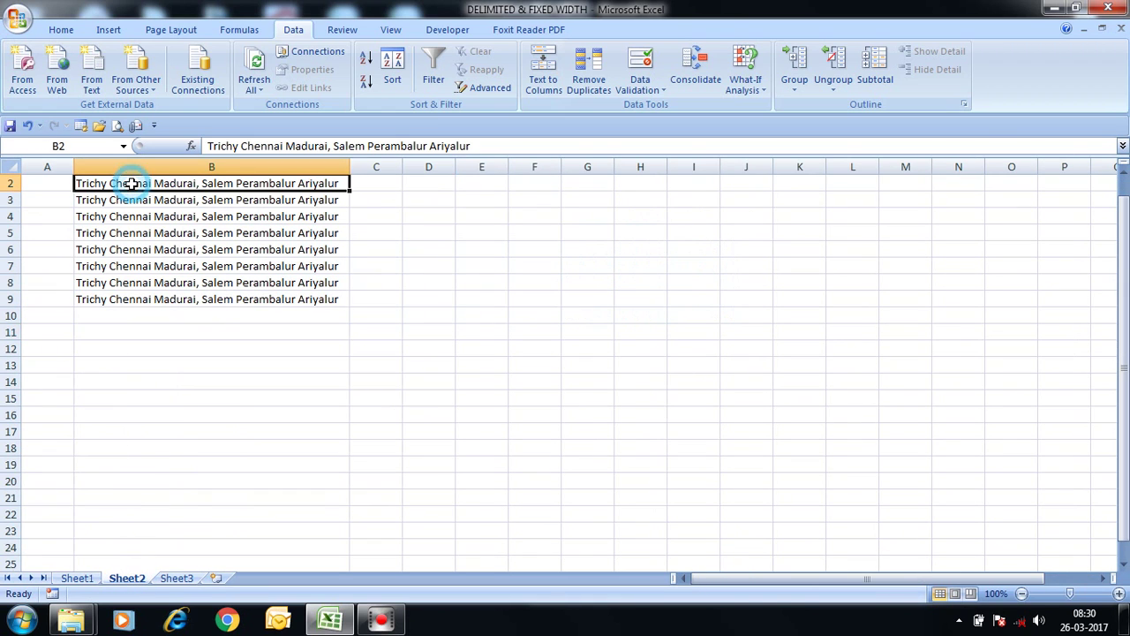
{"action": "key", "text": "shift+Down"}
{"action": "key", "text": "shift+Down"}
{"action": "key", "text": "shift+Down"}
{"action": "key", "text": "shift+Down"}
{"action": "key", "text": "shift+Down"}
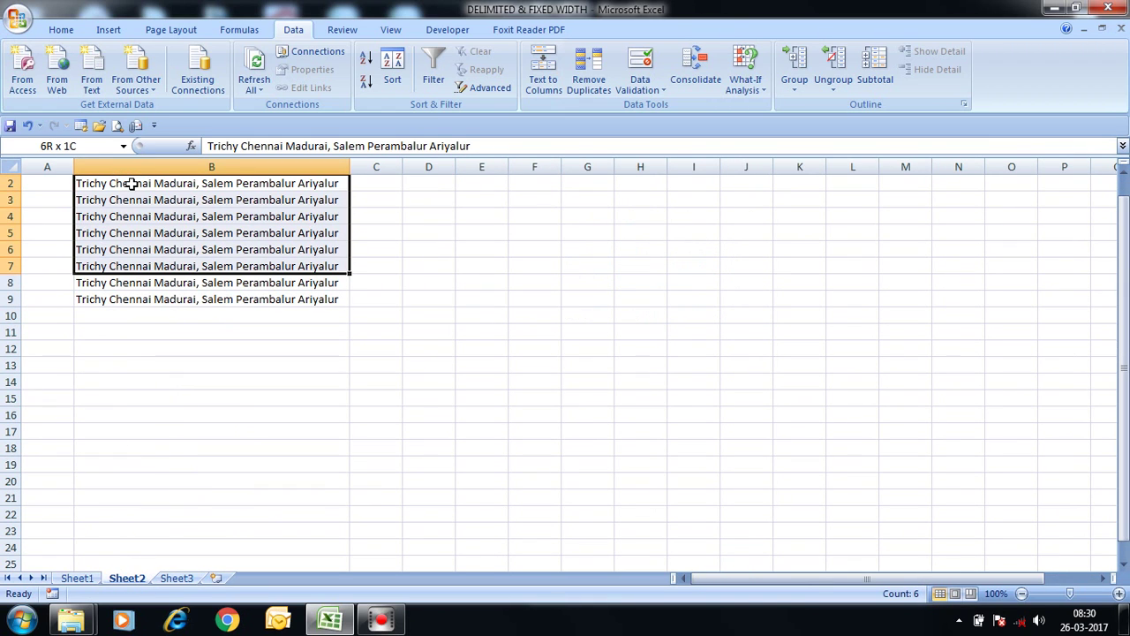
{"action": "key", "text": "shift+Down"}
{"action": "key", "text": "shift+Down"}
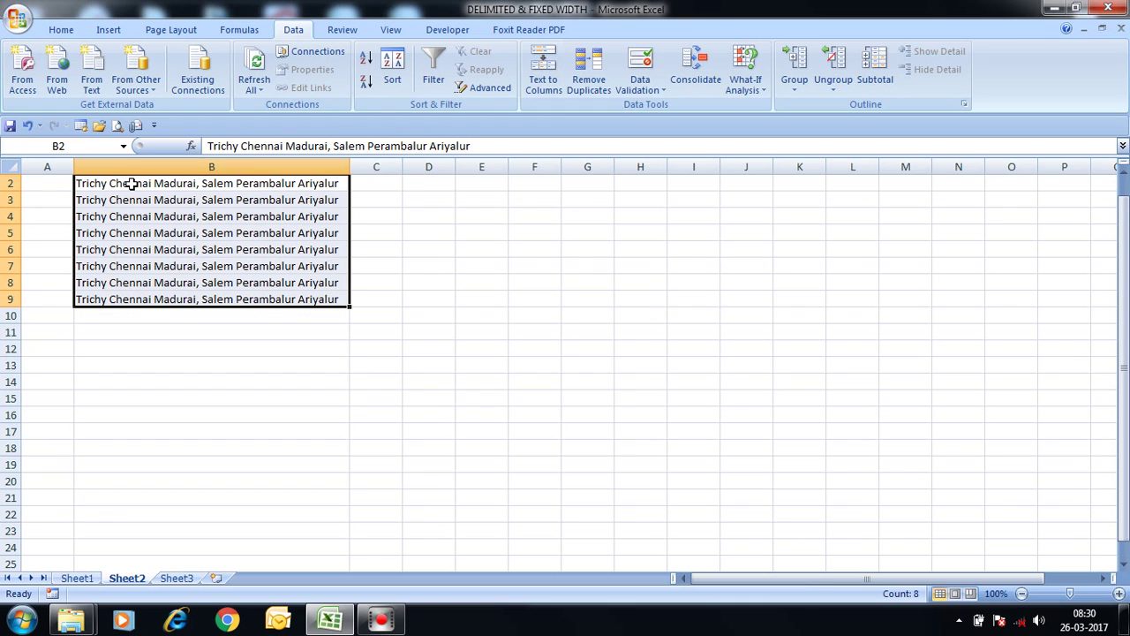
{"action": "key", "text": "alt+d"}
{"action": "key", "text": "e"}
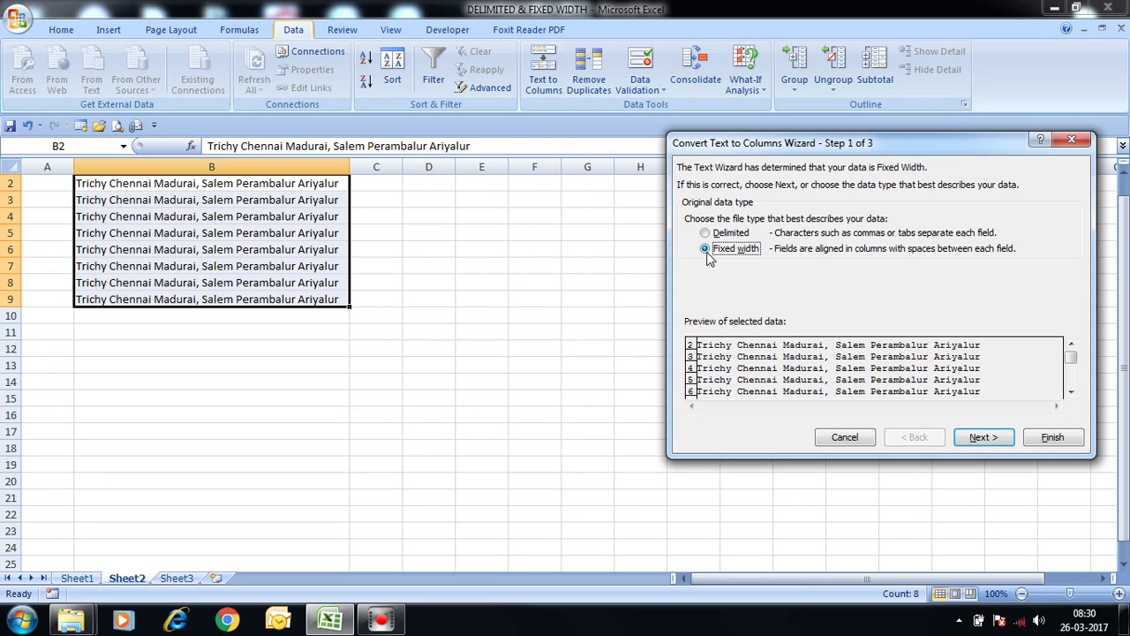
Remove all break lines except the one after Chennai and apply the fixed-width split
{"action": "left_click", "coordinate": [996, 438]}
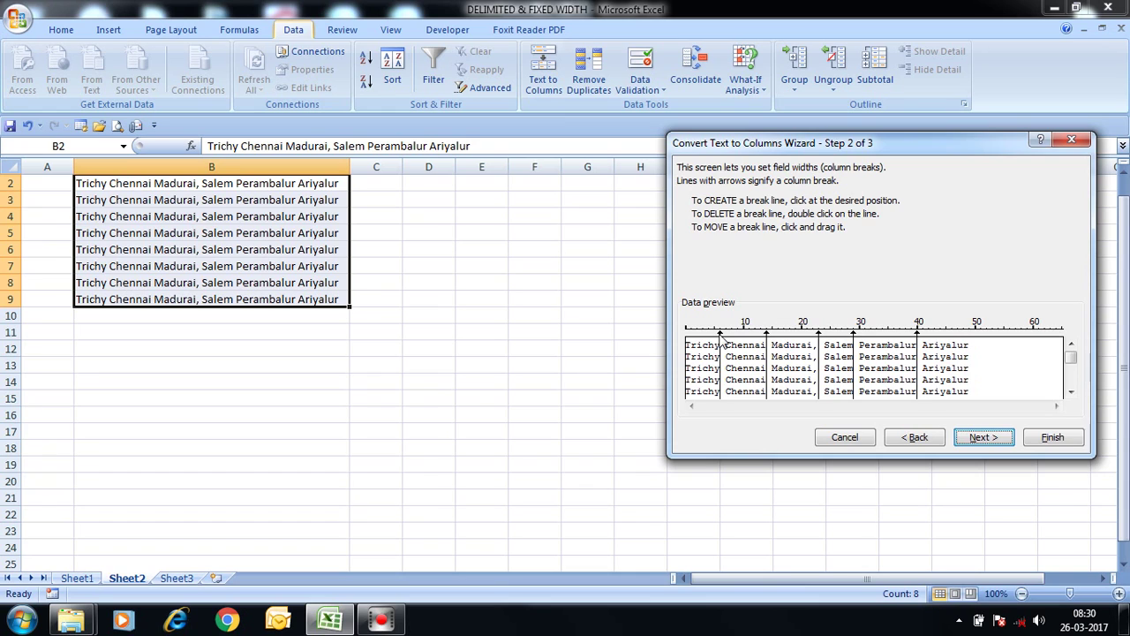
{"action": "double_click", "coordinate": [720, 339]}
{"action": "double_click", "coordinate": [820, 337]}
{"action": "double_click", "coordinate": [852, 336]}
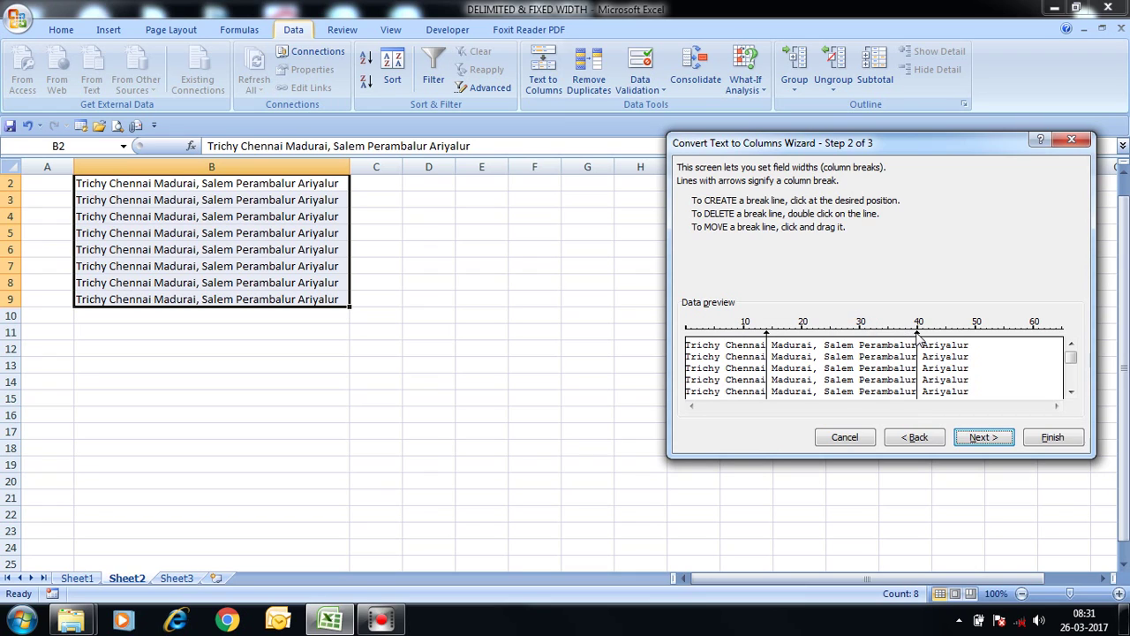
{"action": "double_click", "coordinate": [918, 337]}
{"action": "left_click", "coordinate": [977, 438]}
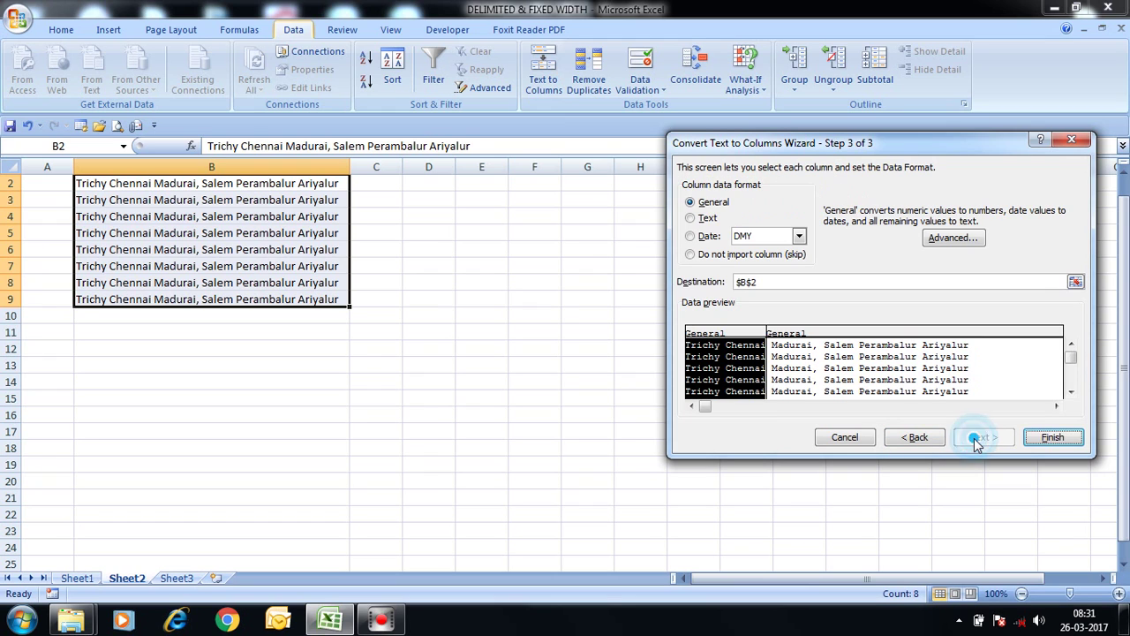
{"action": "left_click", "coordinate": [1038, 437]}
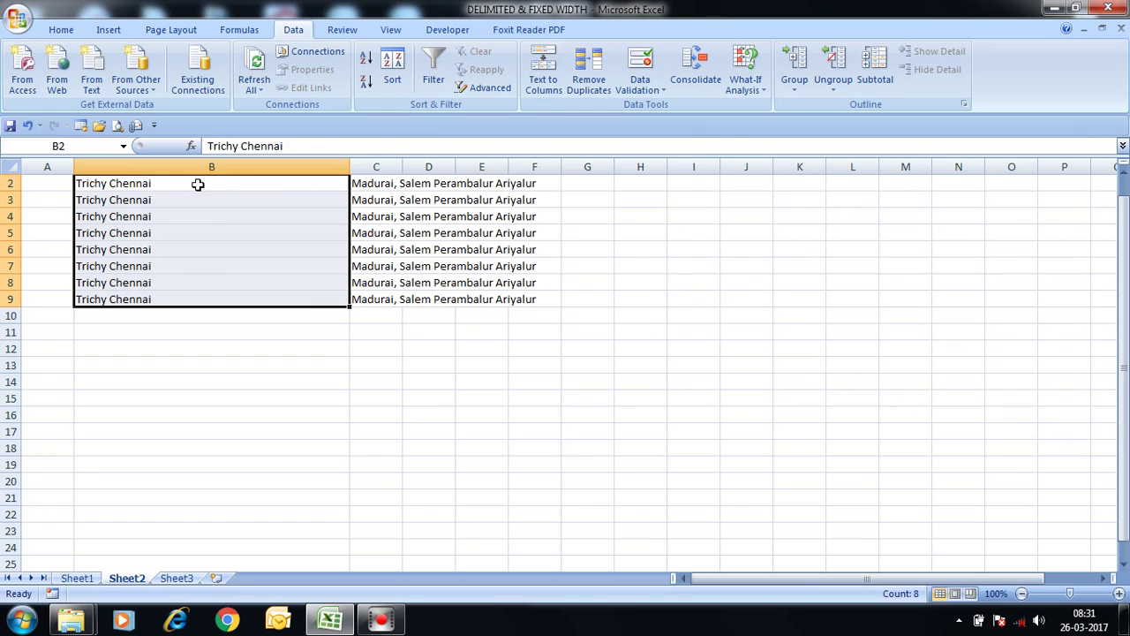
AutoFit column C to the 'Madurai, Salem Perambalur Ariyalur' text, then go back to Sheet1
{"action": "left_click", "coordinate": [155, 187]}
{"action": "double_click", "coordinate": [155, 187]}
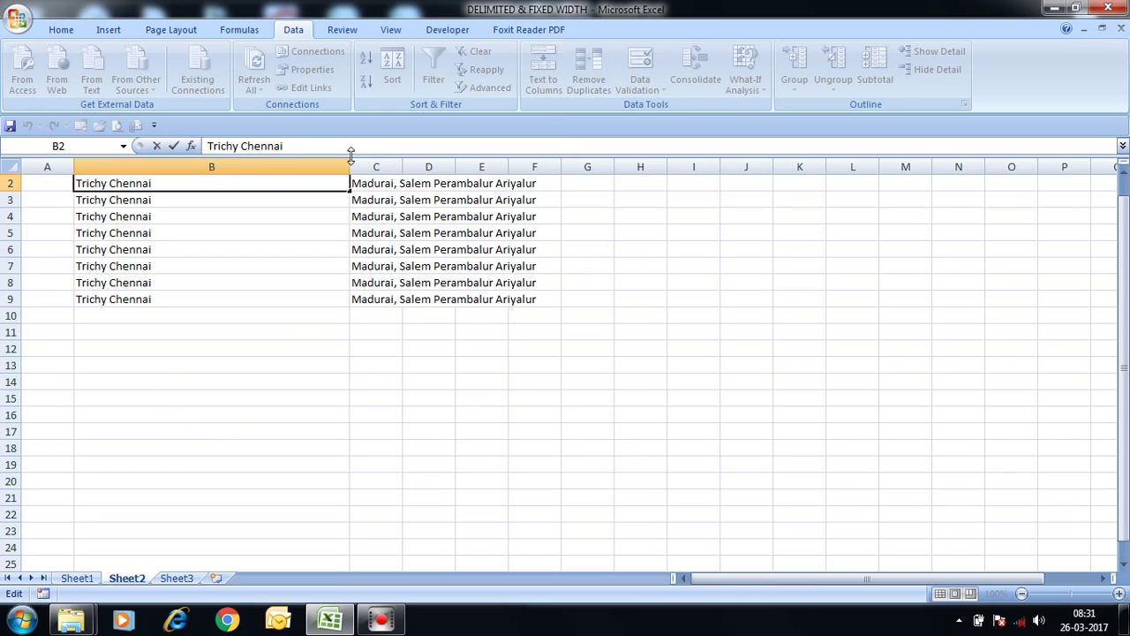
{"action": "double_click", "coordinate": [403, 162]}
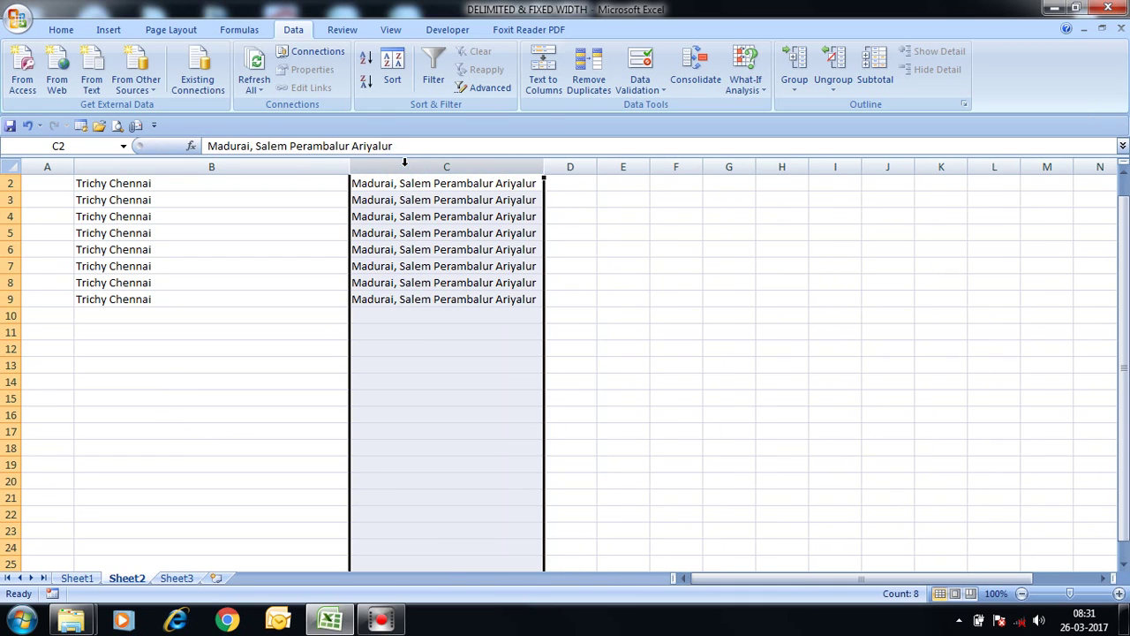
{"action": "left_click", "coordinate": [420, 232]}
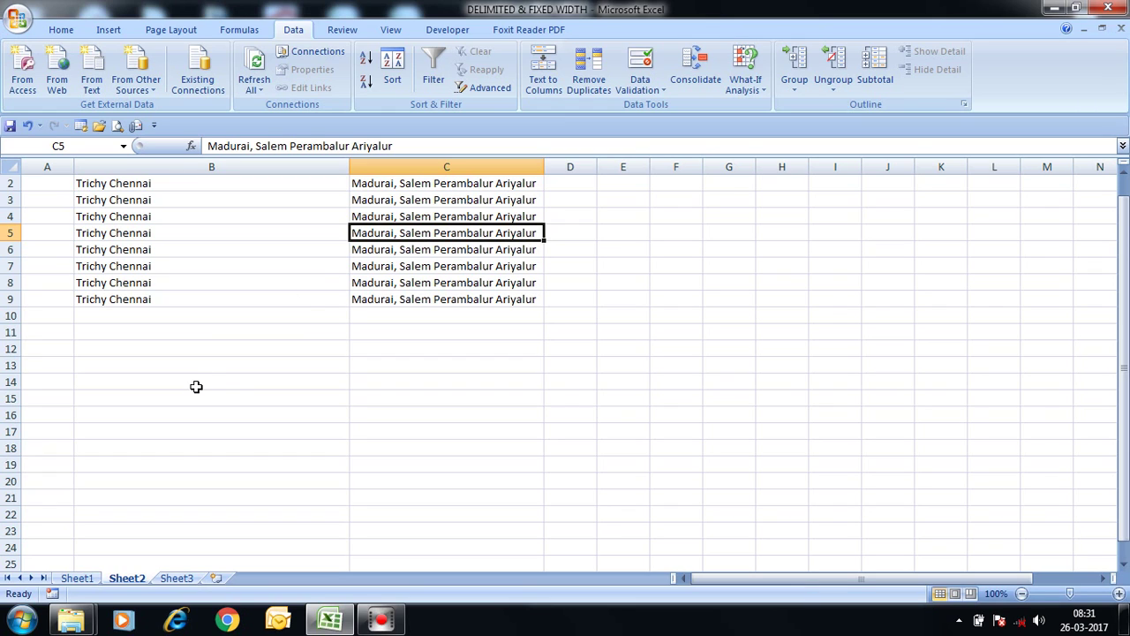
{"action": "left_click", "coordinate": [70, 578]}
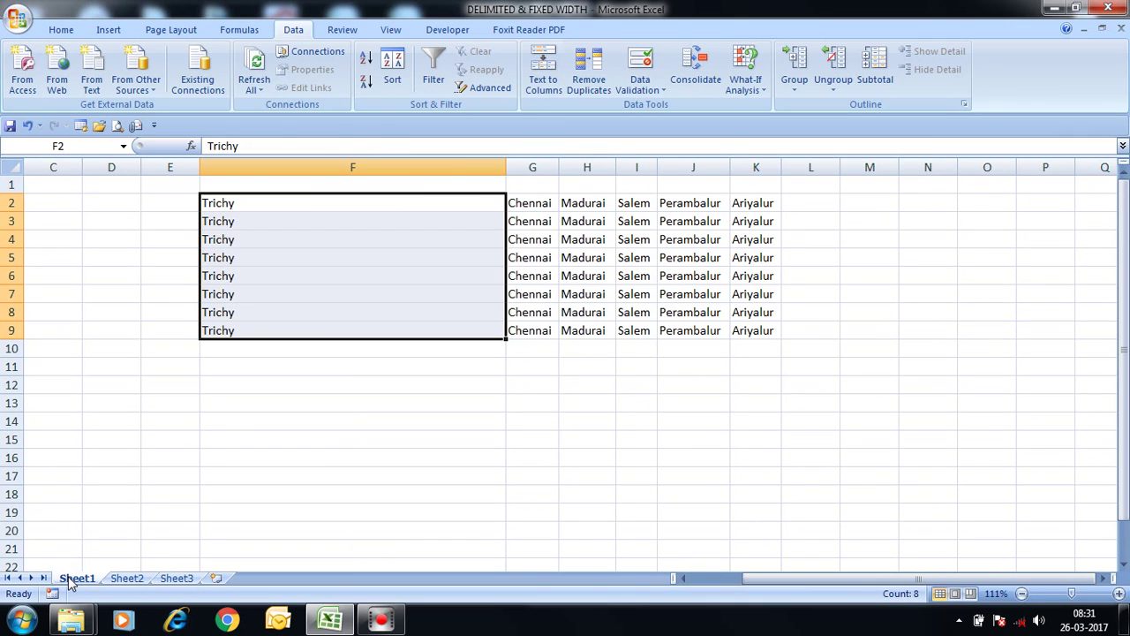